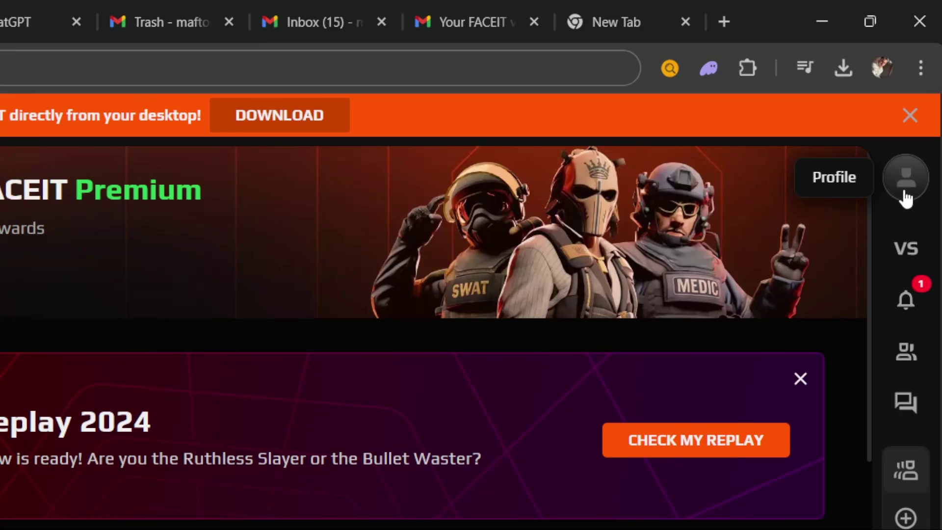
# Go to Account Settings from the profile avatar dropdown.
pyautogui.click(906, 194)
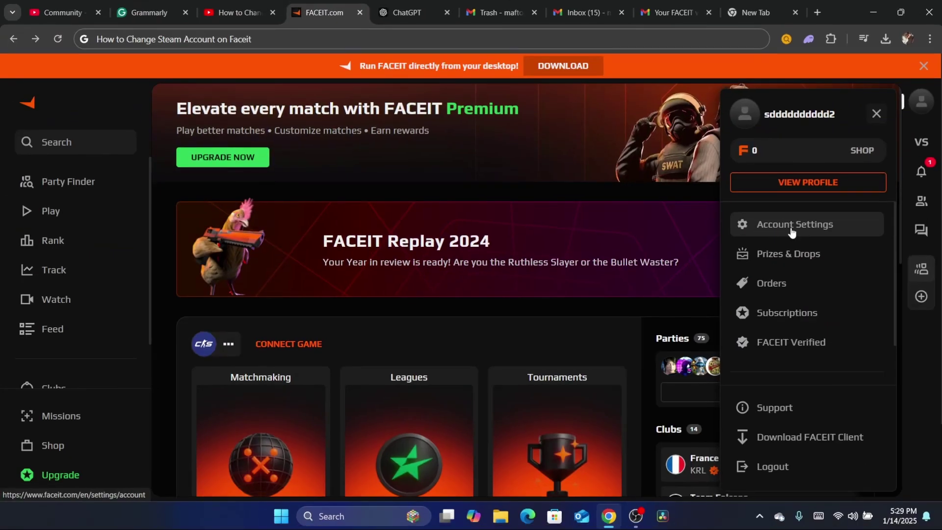
pyautogui.click(678, 405)
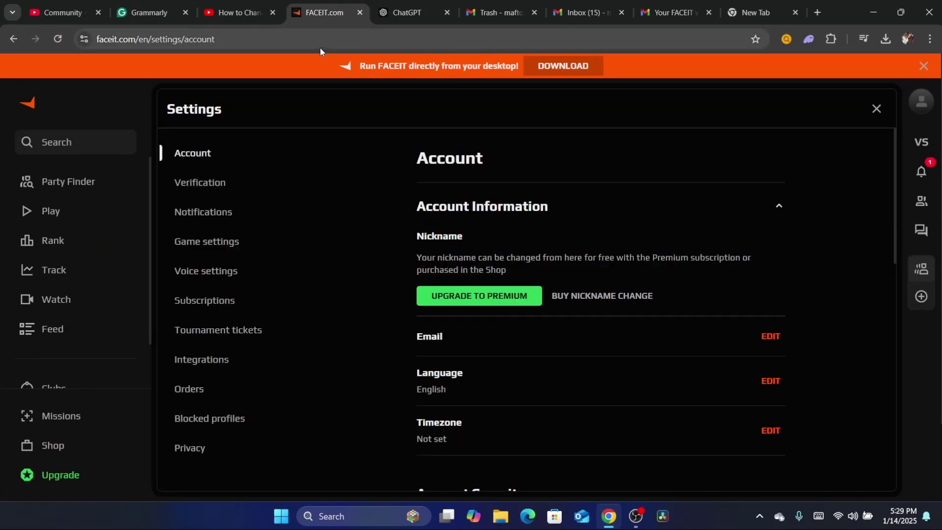
# Show the Integrations settings and find Steam marked Not connected under Game Platforms.
pyautogui.click(427, 39)
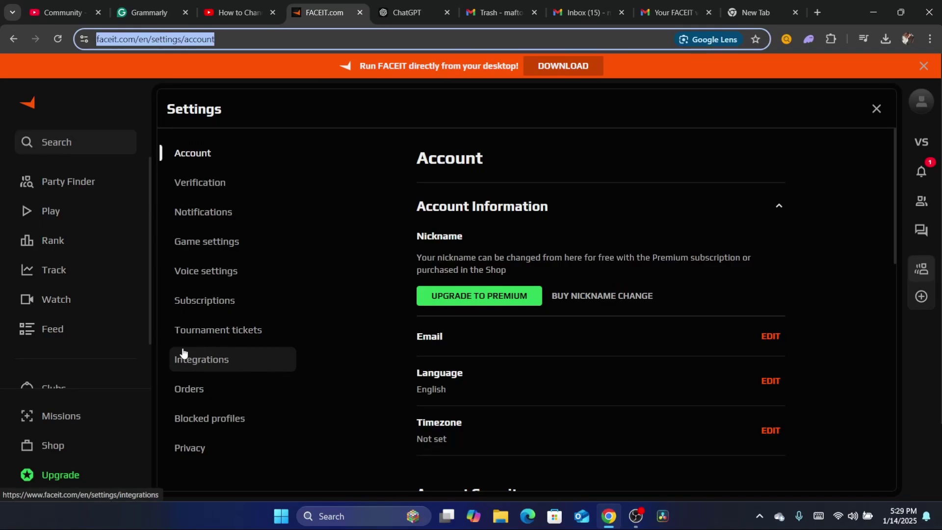
pyautogui.click(220, 371)
pyautogui.hotkey('ctrl', 'l')
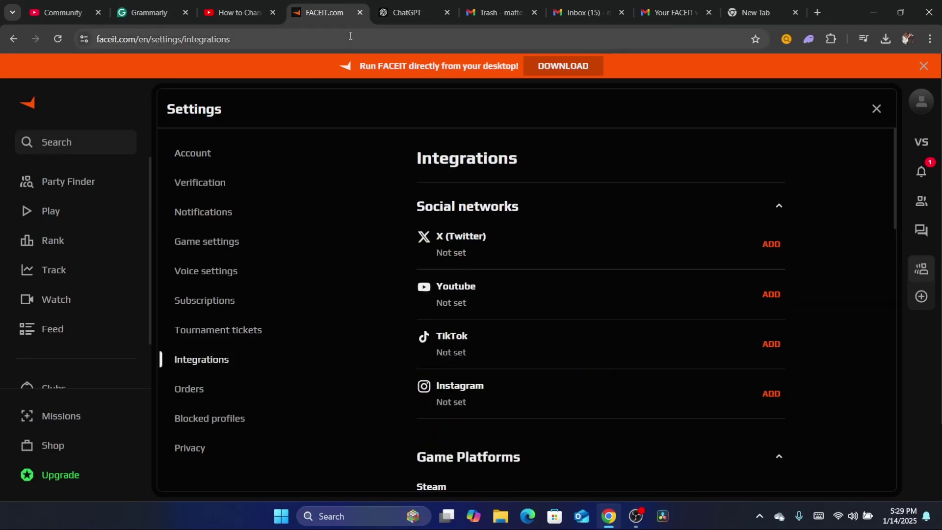
pyautogui.write('d')
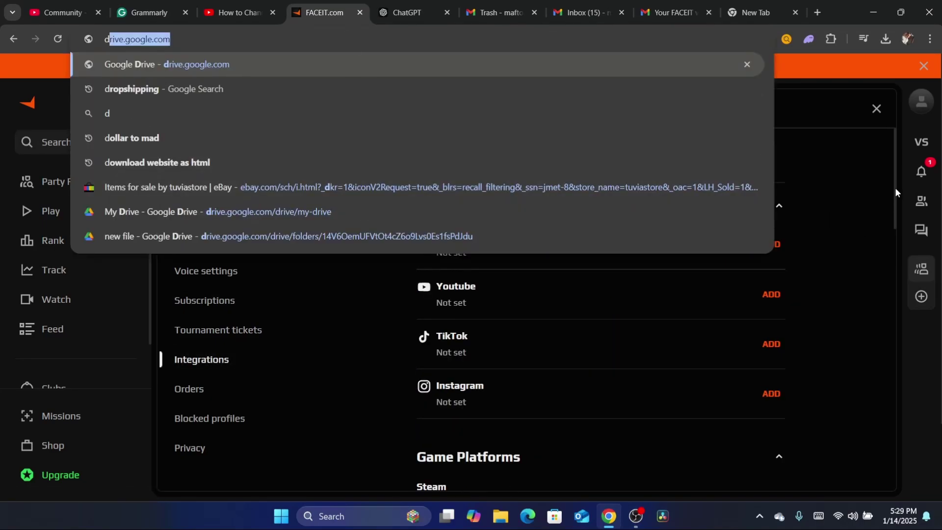
pyautogui.moveTo(895, 187); pyautogui.dragTo(899, 244)
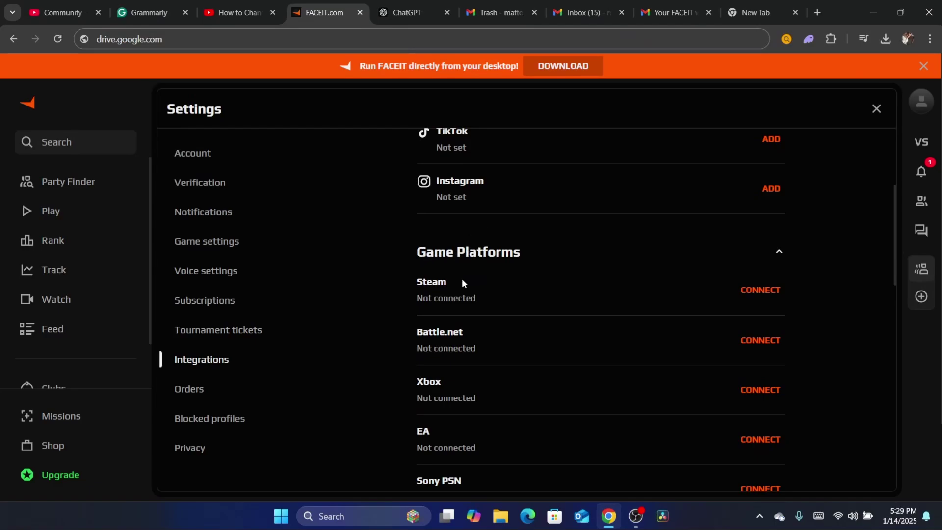
pyautogui.moveTo(412, 284); pyautogui.dragTo(447, 284)
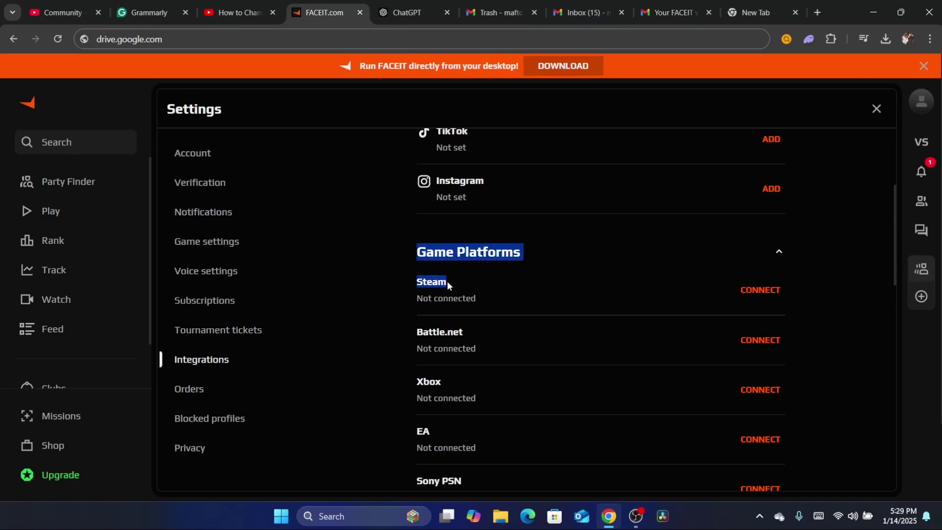
pyautogui.click(700, 309)
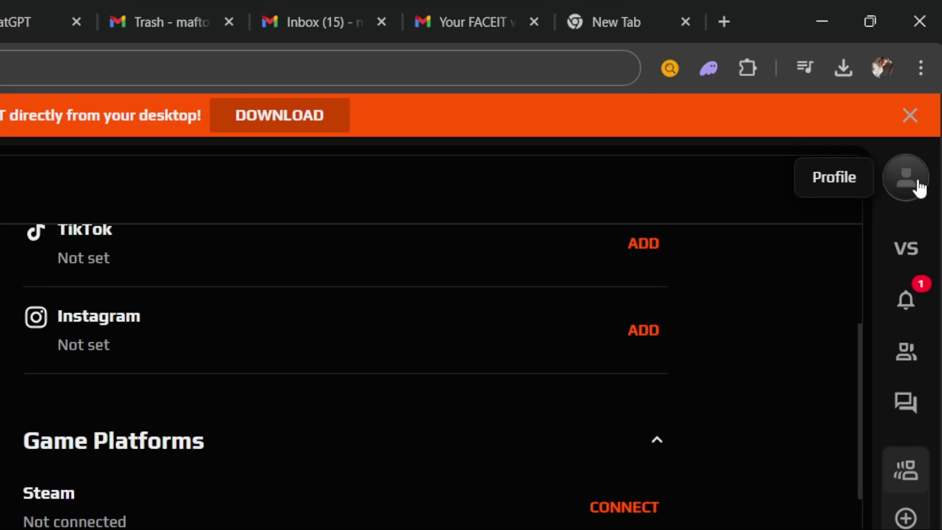
# Open the FACEIT support help centre from the profile menu and scroll its topic categories.
pyautogui.click(917, 184)
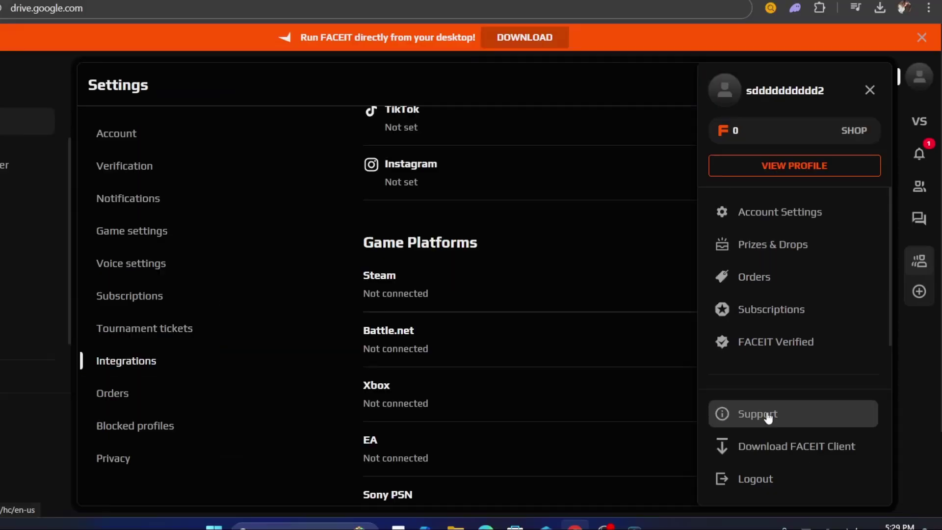
pyautogui.click(627, 457)
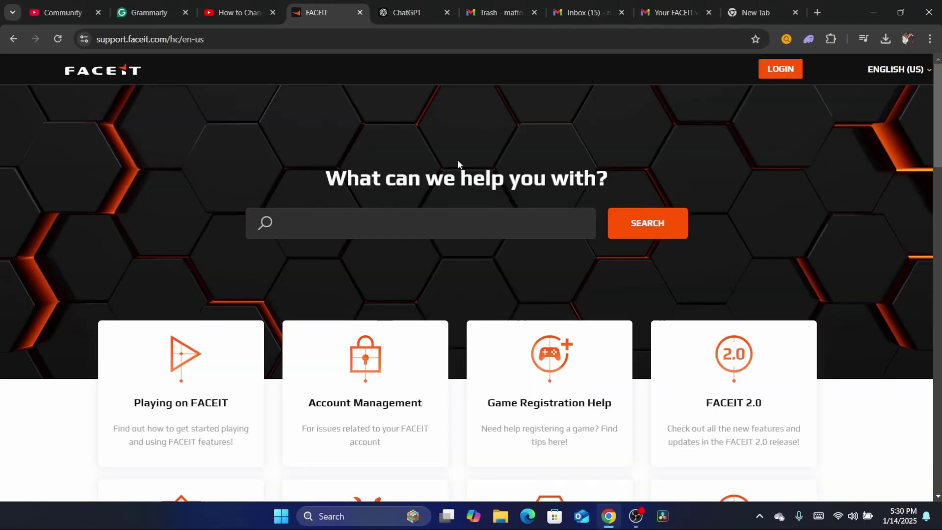
pyautogui.tripleClick(418, 179)
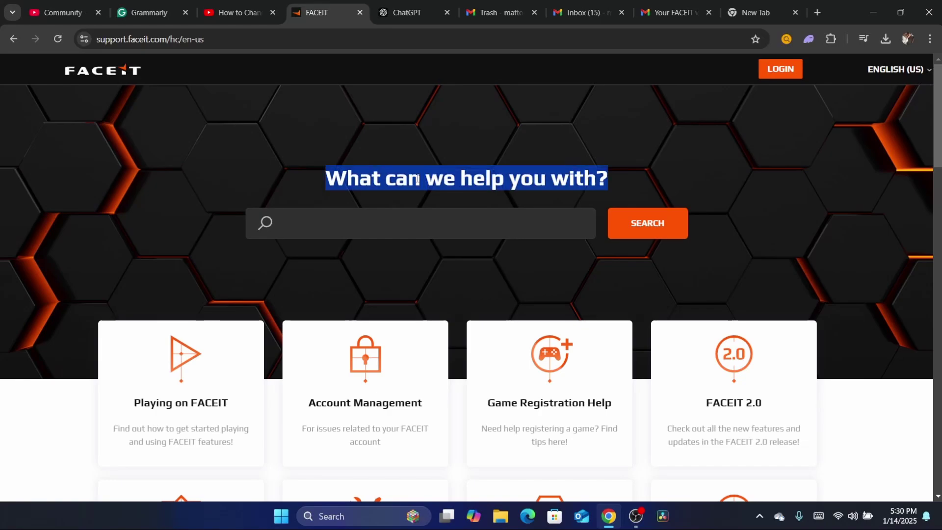
pyautogui.click(680, 139)
pyautogui.scroll(-1, 483, 160)
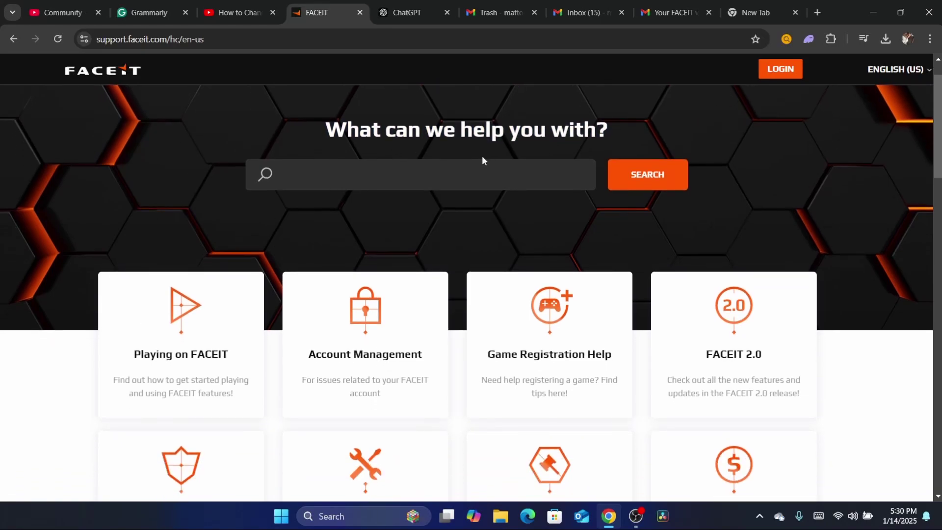
pyautogui.scroll(-1, 882, 118)
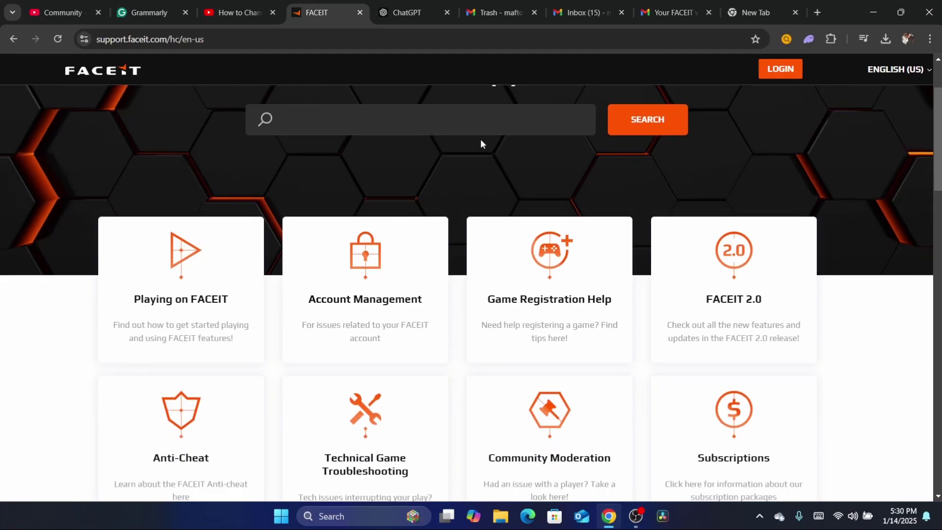
# Read Account Management's 'How do I get my personal details deleted on FACEIT?' article to the bottom.
pyautogui.click(356, 306)
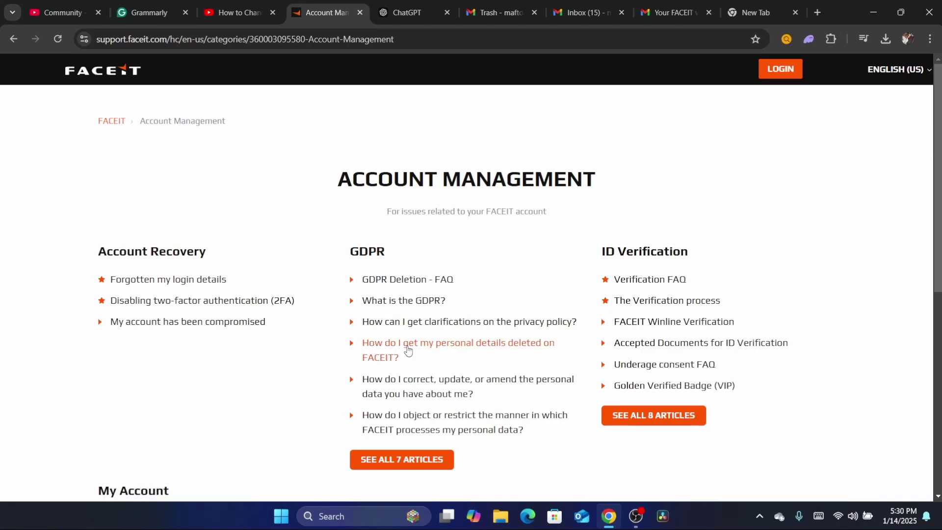
pyautogui.click(410, 346)
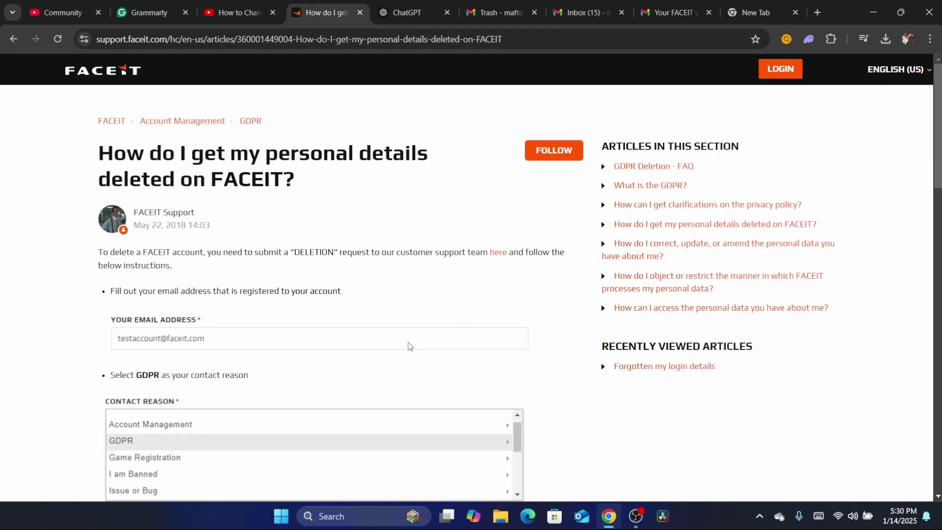
pyautogui.scroll(-6, 471, 295)
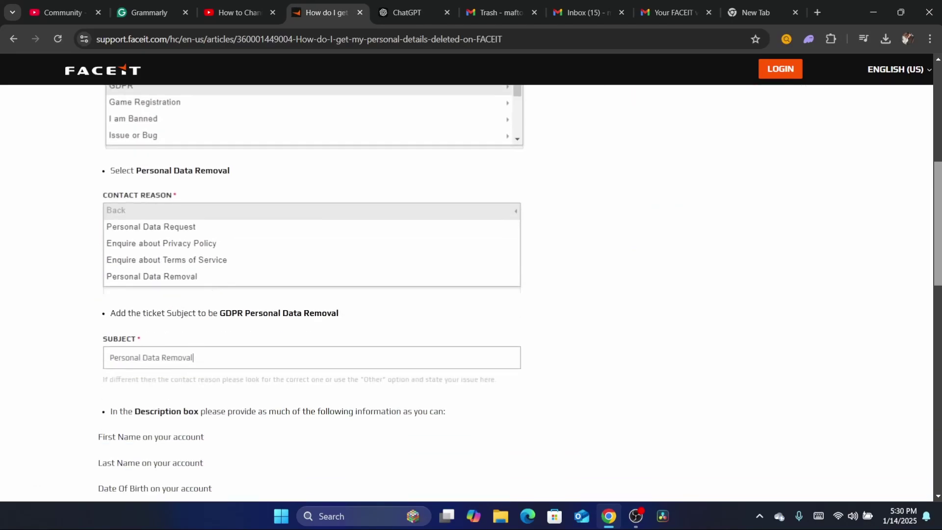
pyautogui.scroll(-4, 471, 294)
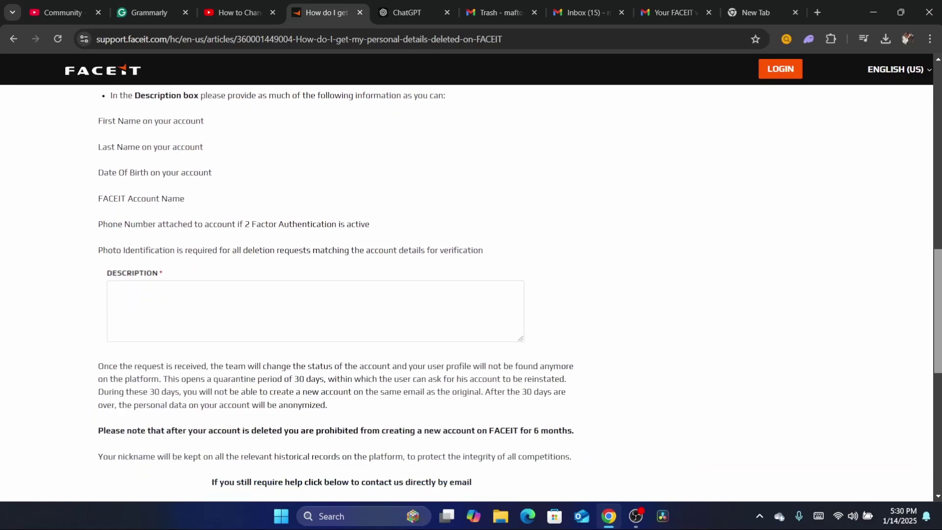
pyautogui.click(388, 41)
pyautogui.write('d')
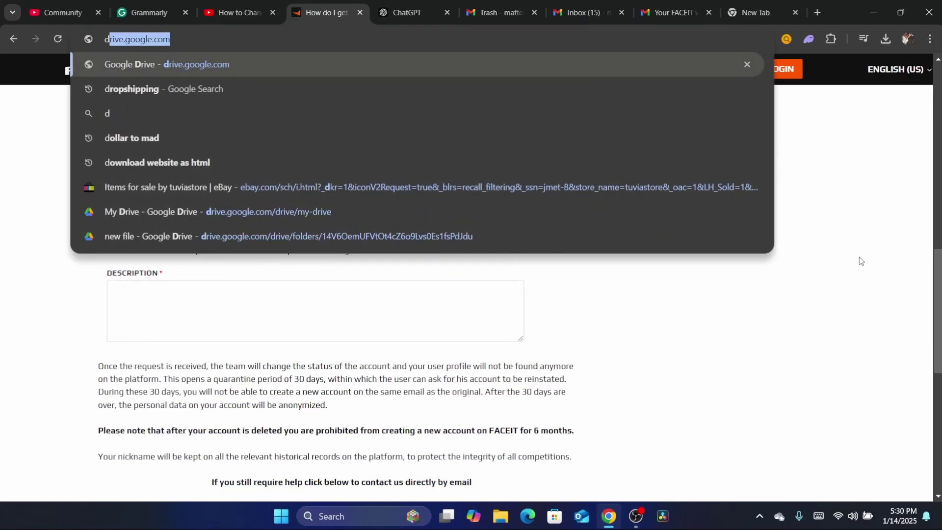
pyautogui.click(859, 260)
pyautogui.scroll(-2, 859, 260)
pyautogui.scroll(-2, 370, 322)
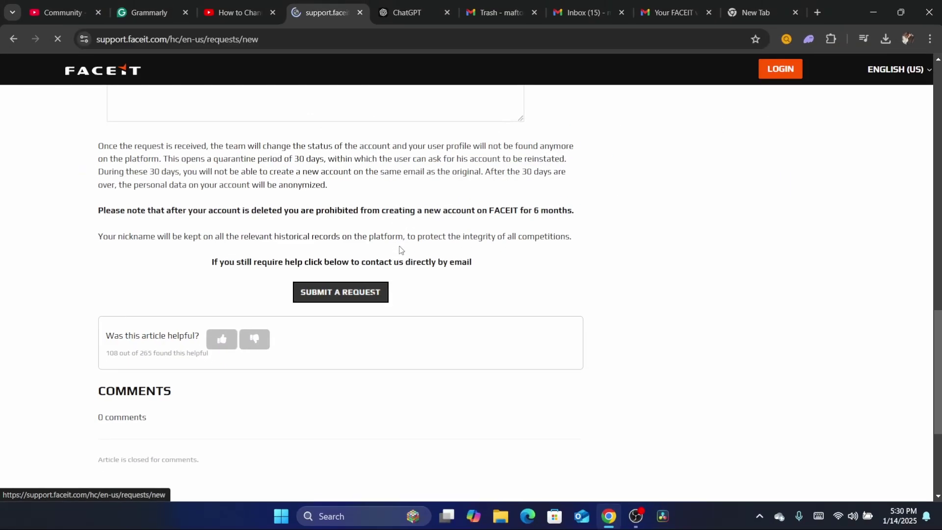
# Open the Submit a Request form and fill the email field with the saved address.
pyautogui.click(513, 268)
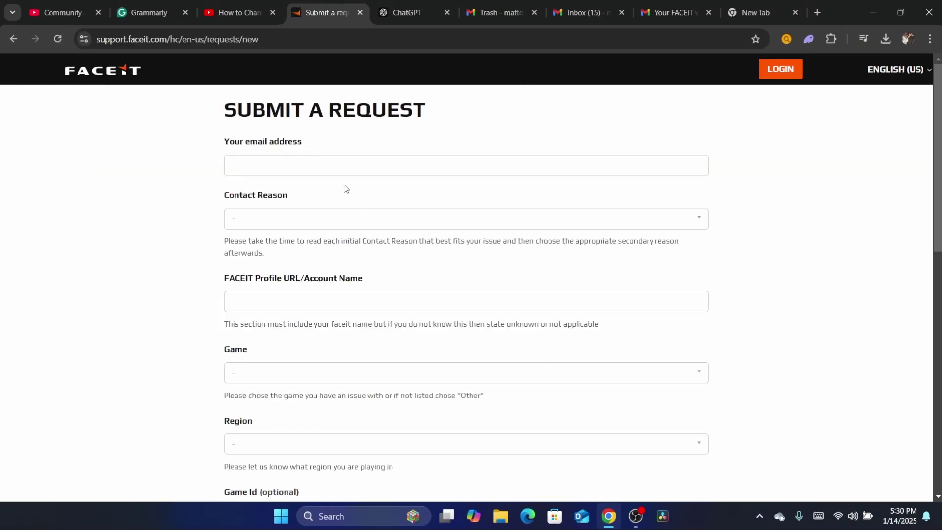
pyautogui.click(255, 169)
pyautogui.click(322, 192)
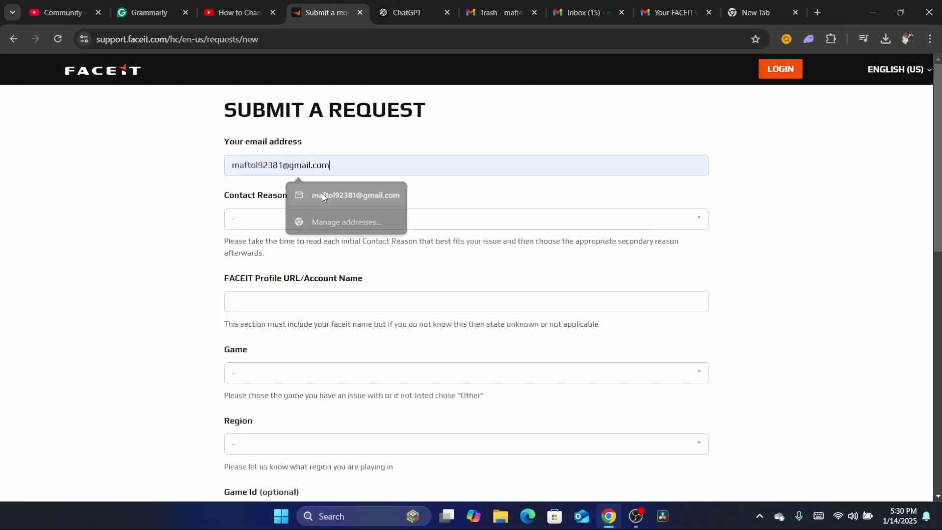
pyautogui.click(245, 167)
# Narrow Contact Reason to Account and Game Management > My Account.
pyautogui.click(249, 218)
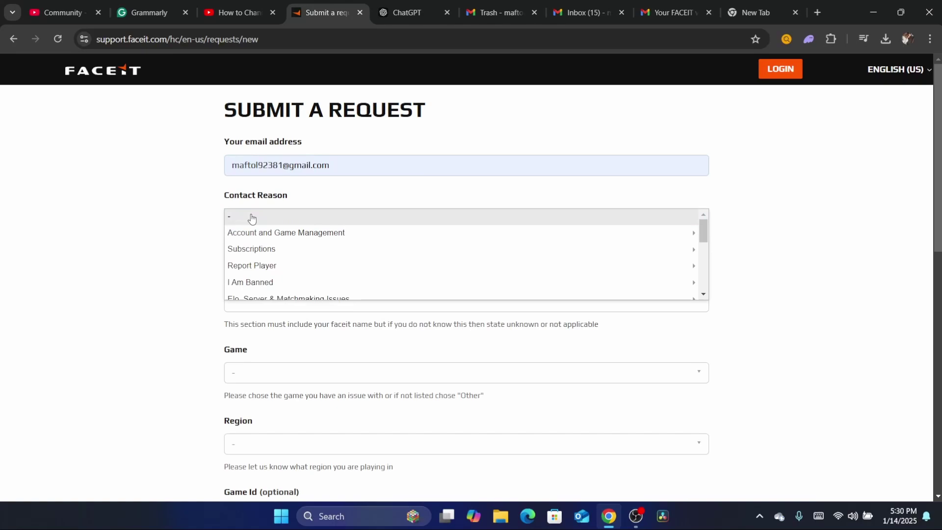
pyautogui.click(178, 215)
pyautogui.click(312, 229)
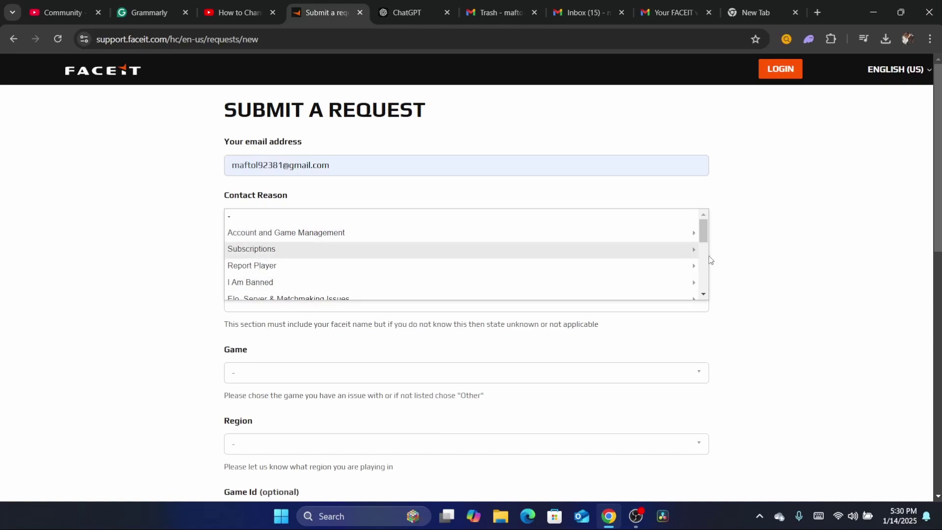
pyautogui.moveTo(702, 234); pyautogui.dragTo(705, 284)
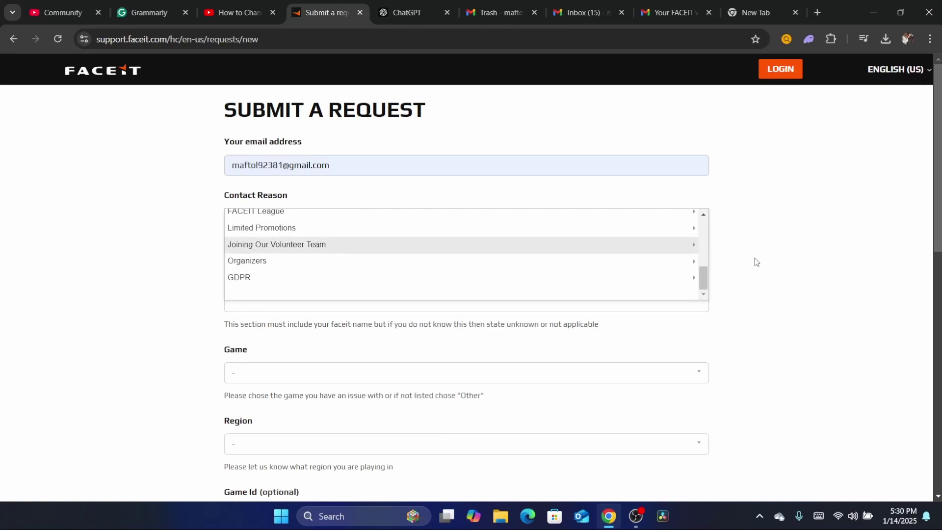
pyautogui.moveTo(705, 276); pyautogui.dragTo(696, 237)
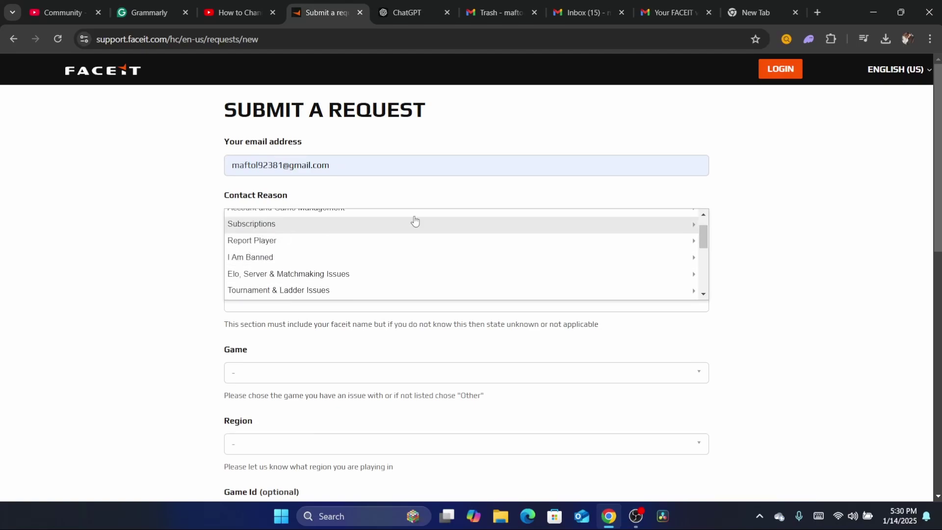
pyautogui.scroll(1, 414, 220)
pyautogui.scroll(1, 707, 240)
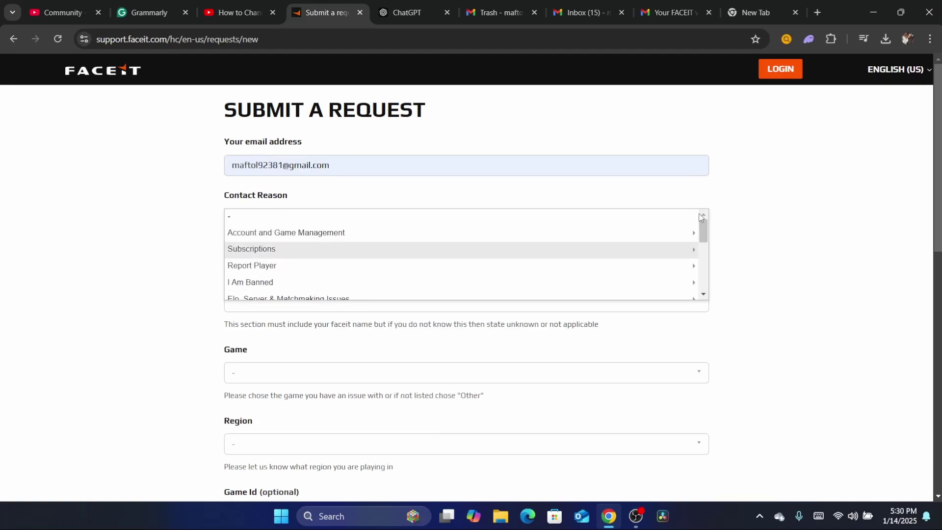
pyautogui.click(262, 240)
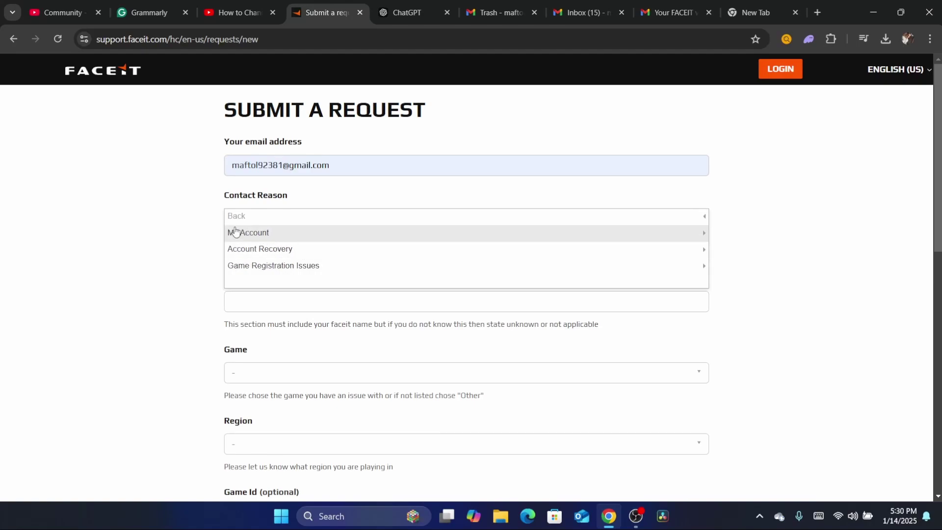
pyautogui.click(251, 232)
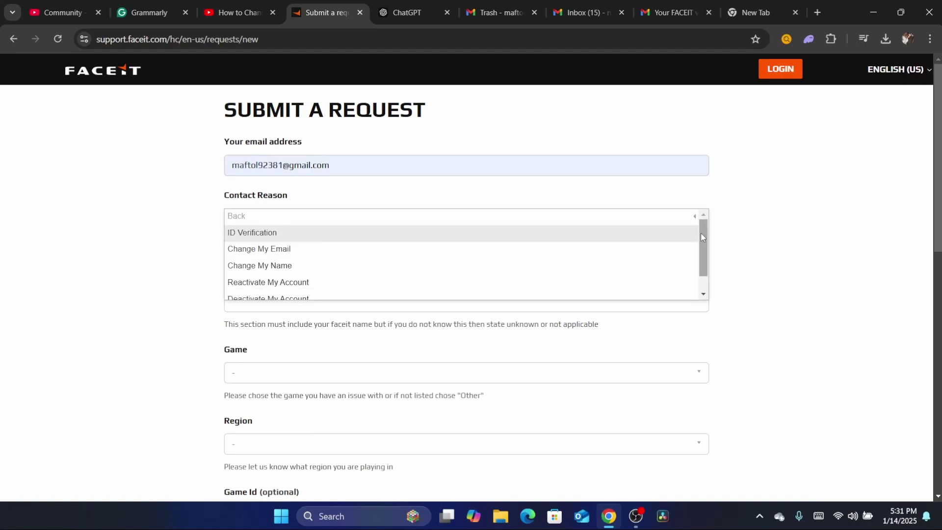
pyautogui.scroll(-1, 709, 245)
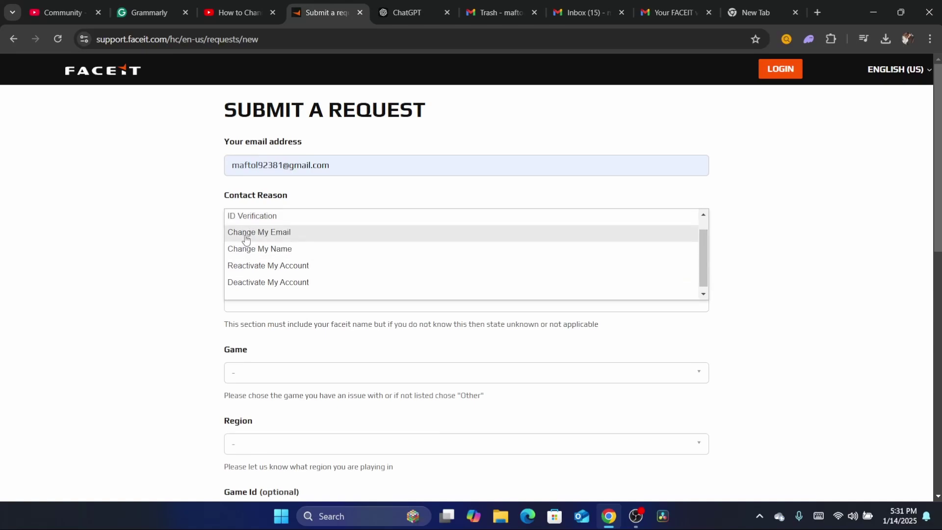
# Set Contact Reason to Change My Email and review the new FACEIT Profile URL field.
pyautogui.click(246, 239)
pyautogui.doubleClick(320, 266)
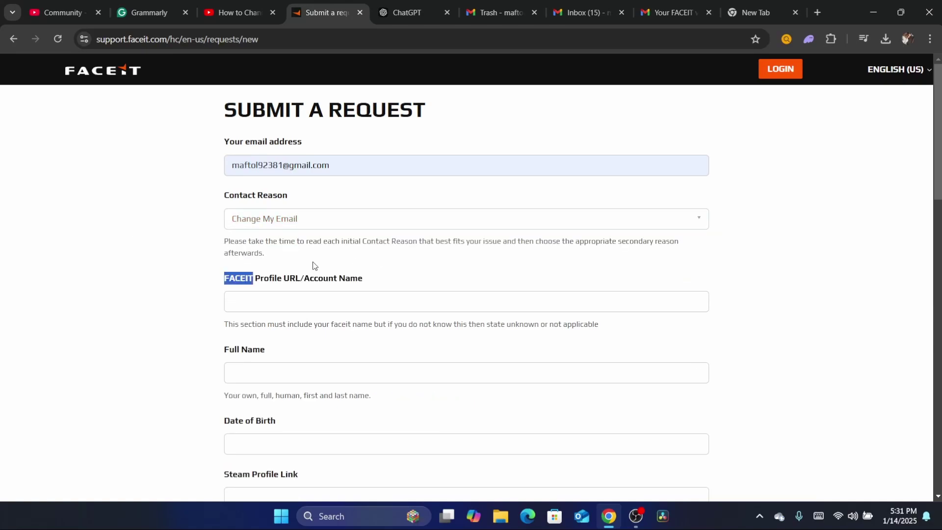
pyautogui.click(313, 261)
pyautogui.tripleClick(282, 263)
pyautogui.click(283, 263)
pyautogui.tripleClick(275, 266)
pyautogui.click(293, 284)
pyautogui.tripleClick(302, 252)
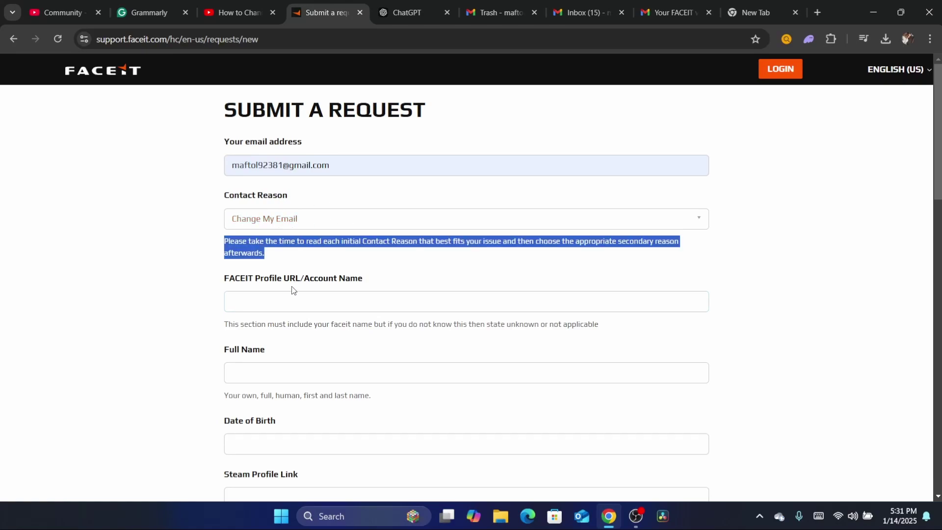
pyautogui.click(285, 303)
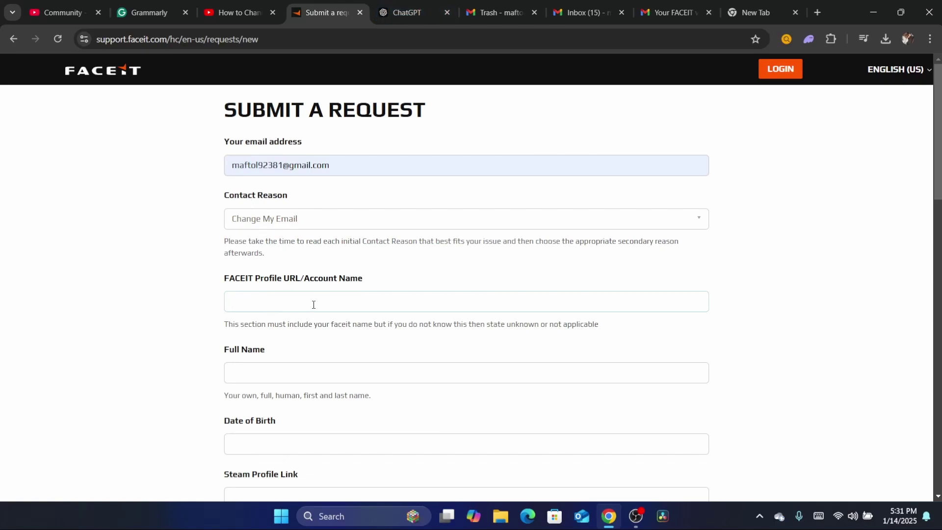
# Scroll down the form to the Game Id hint and Subject field.
pyautogui.moveTo(934, 157); pyautogui.dragTo(934, 331)
pyautogui.tripleClick(934, 332)
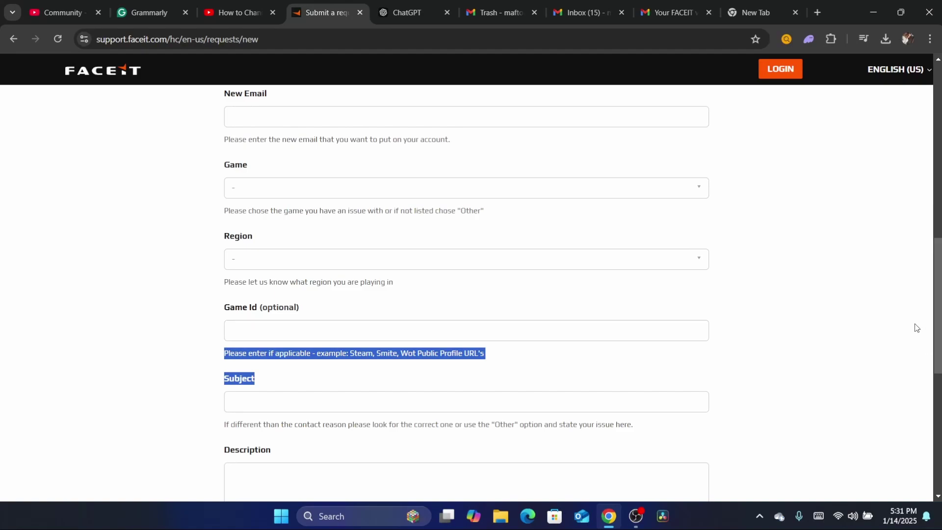
pyautogui.scroll(-2, 343, 318)
# Enter the subject 'i wanna change my steam account from faceit'.
pyautogui.click(286, 302)
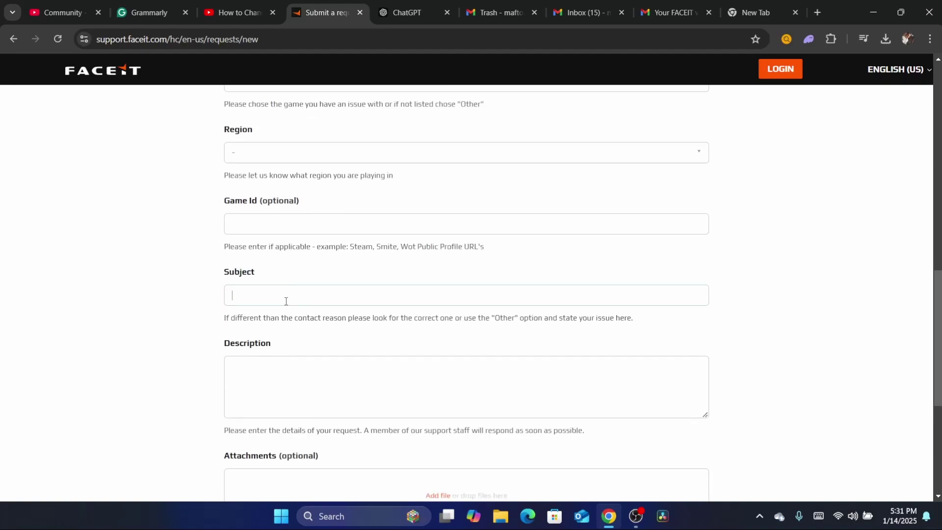
pyautogui.write('i wanna change my steam account from faceit')
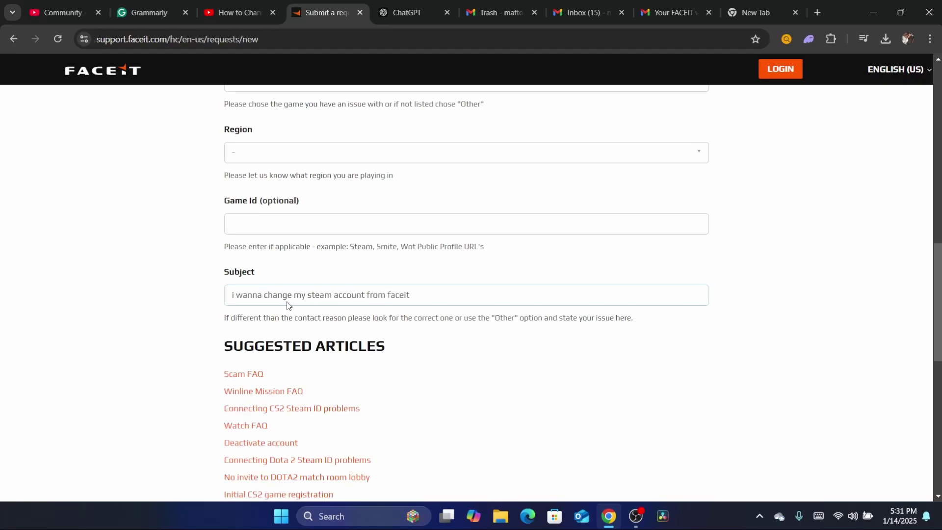
pyautogui.tripleClick(287, 295)
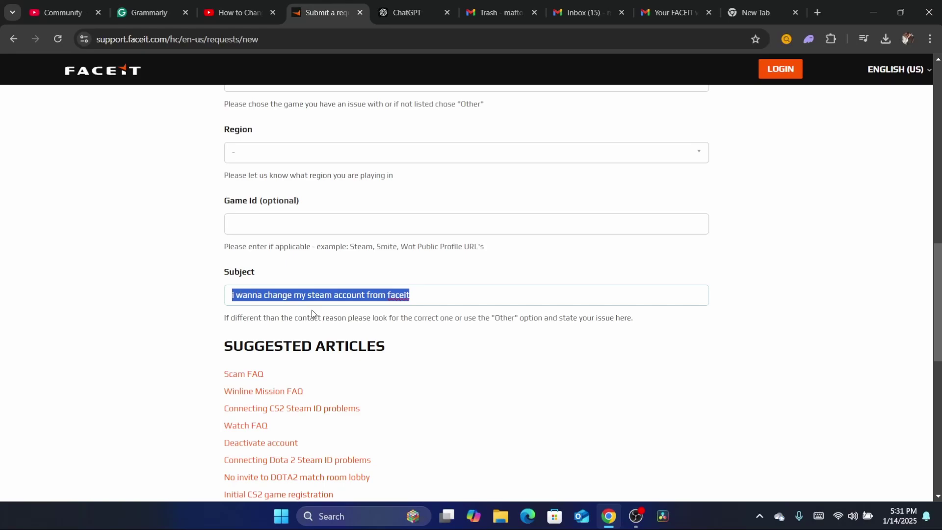
pyautogui.moveTo(939, 299); pyautogui.dragTo(939, 332)
pyautogui.tripleClick(504, 199)
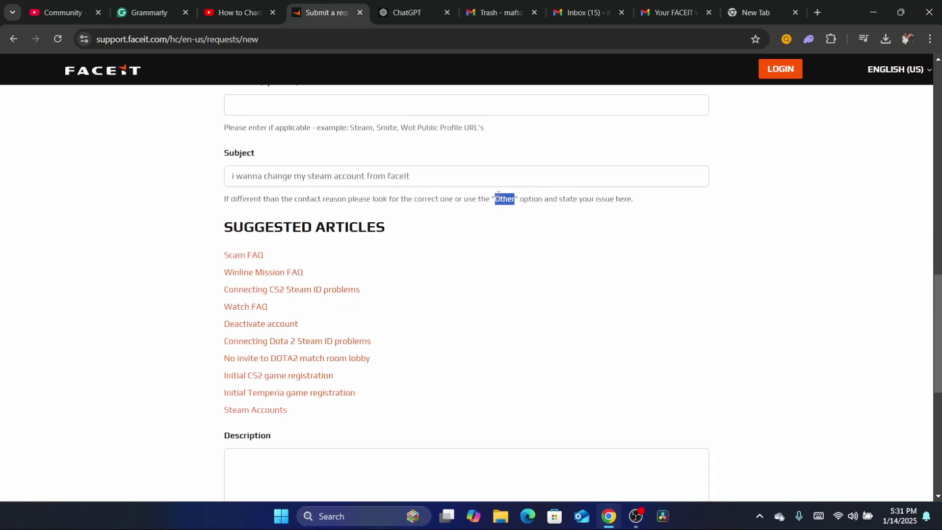
pyautogui.click(788, 290)
# Scroll past the empty Description to the Attachments section and Submit button.
pyautogui.scroll(-2, 410, 394)
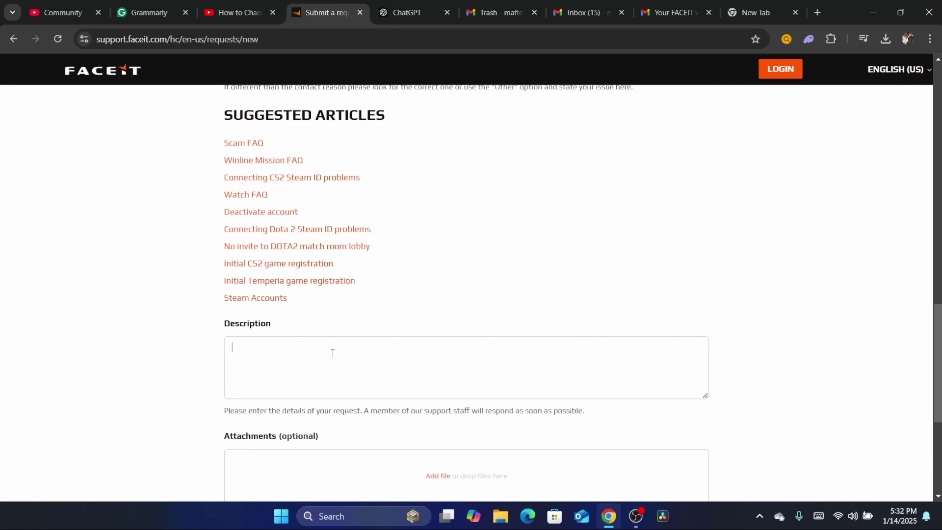
pyautogui.scroll(-4, 540, 319)
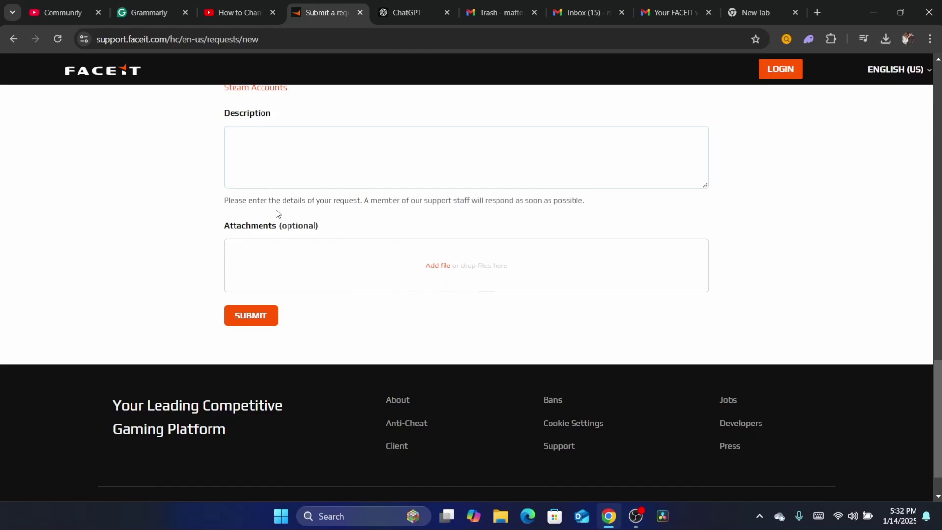
pyautogui.moveTo(287, 225); pyautogui.dragTo(340, 231)
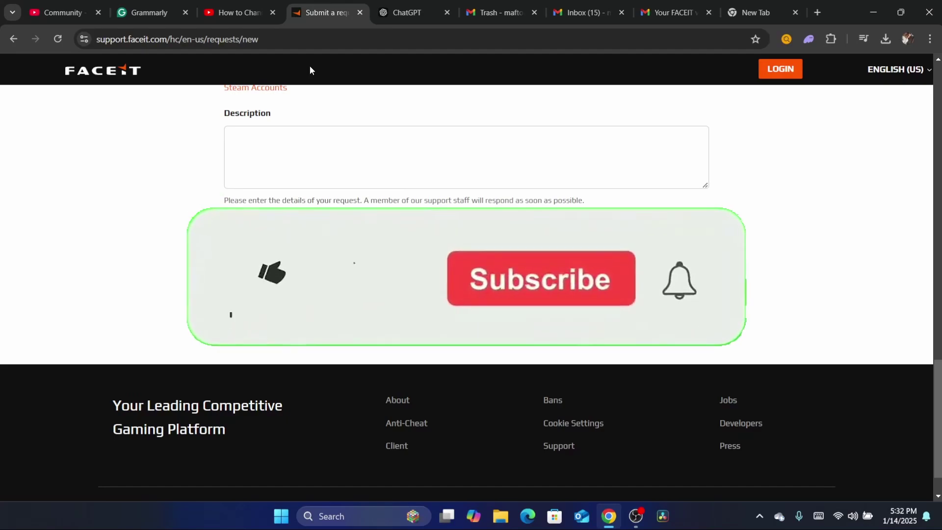
pyautogui.click(377, 44)
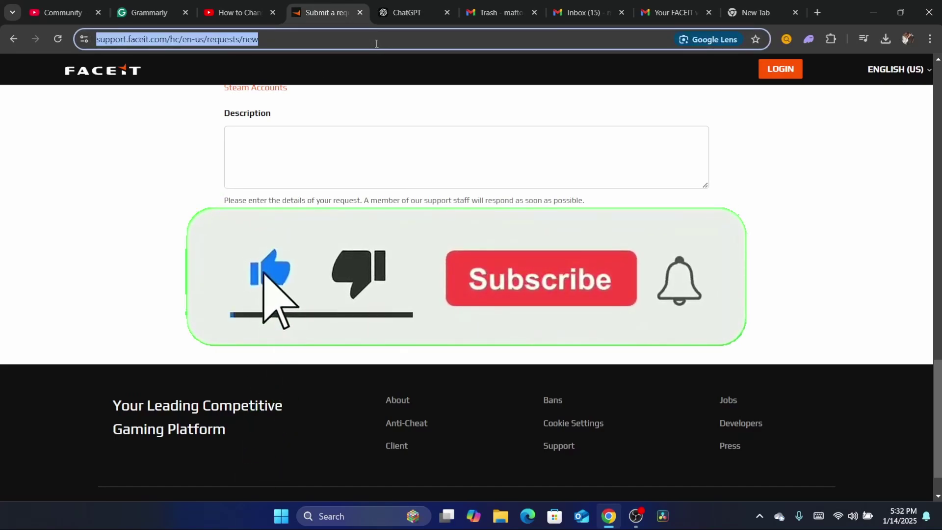